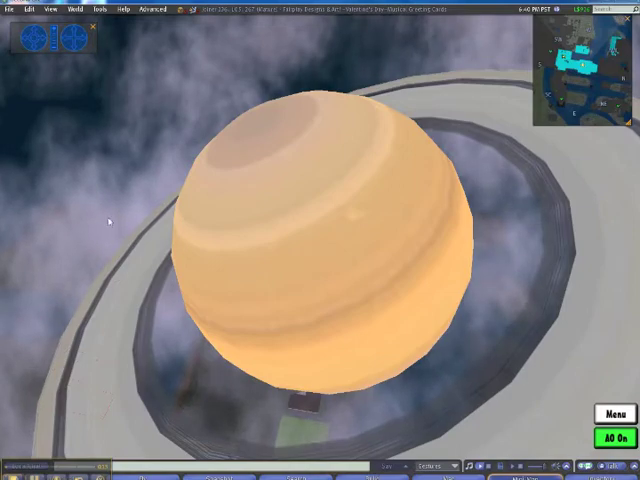
- Zoom through the ringed planet and orbit down behind the avatar to the tiled floor
drag(54, 33, 54, 33)
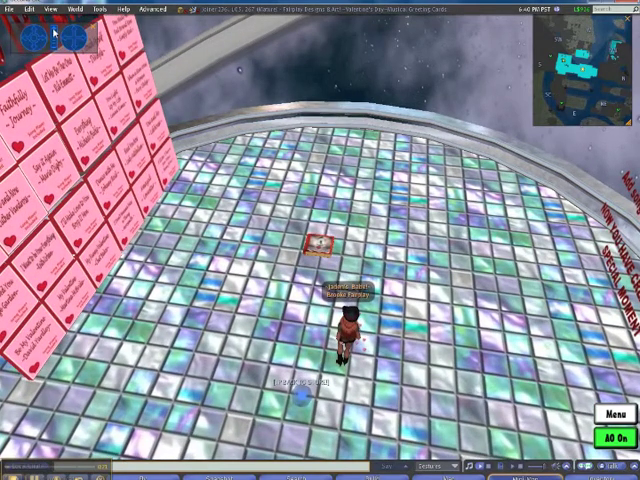
drag(54, 33, 36, 44)
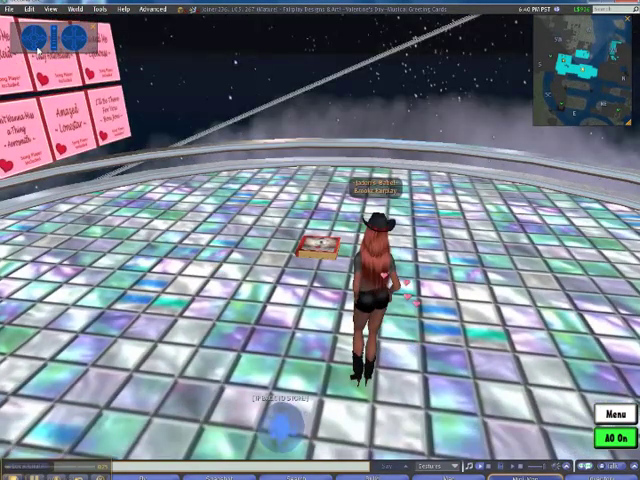
drag(36, 44, 30, 40)
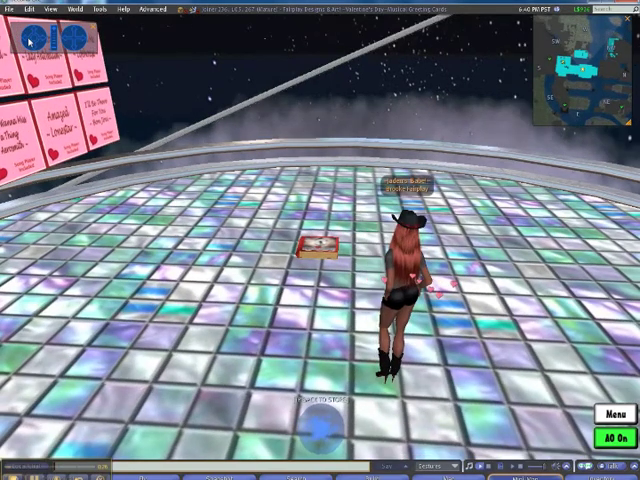
drag(30, 40, 30, 40)
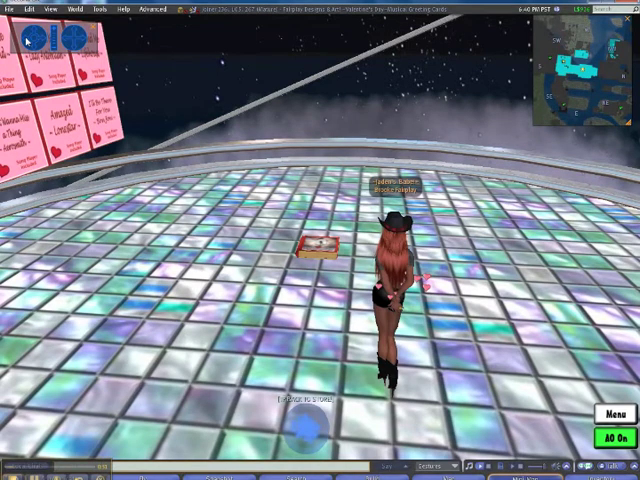
drag(30, 40, 30, 42)
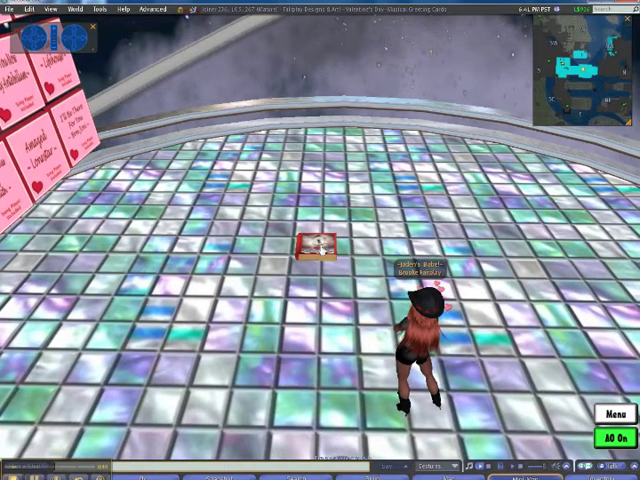
- Open the floor book's cover to show a picture and bring up its Edit menu
alt+click(320, 246)
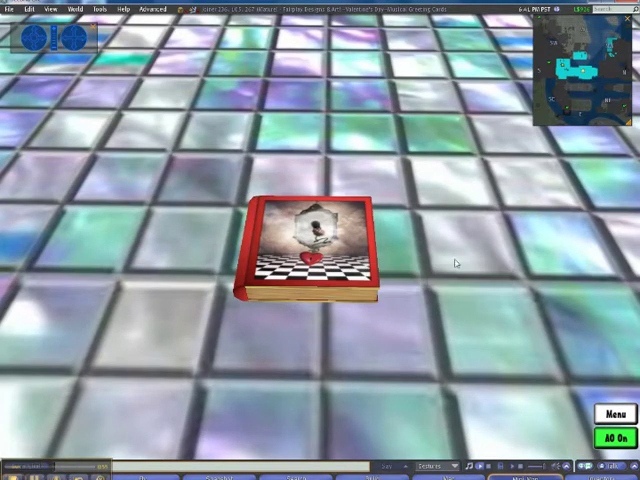
click(313, 258)
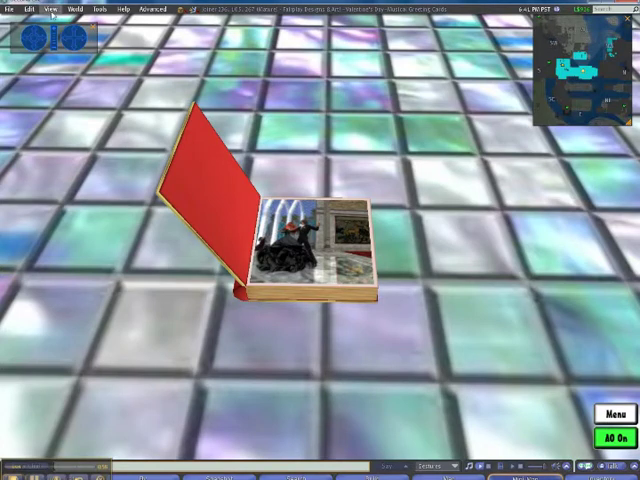
drag(57, 33, 57, 33)
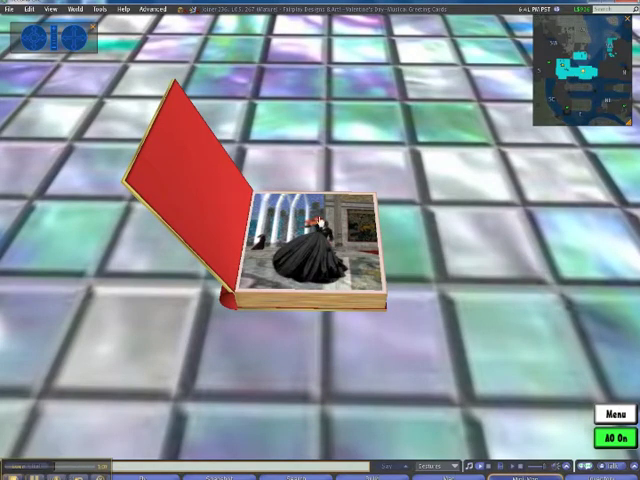
right_click(318, 222)
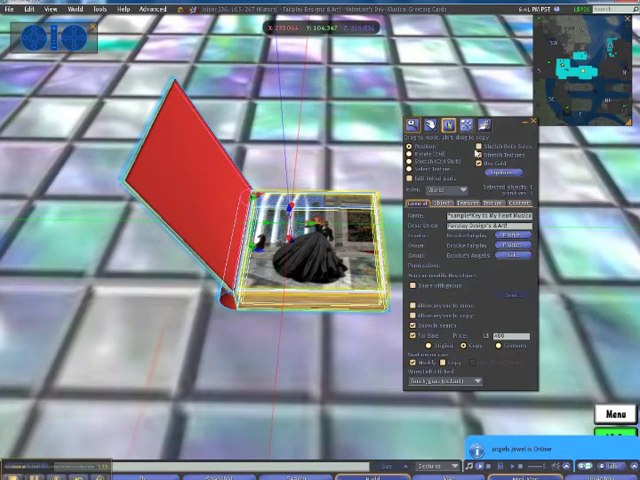
- Enable Edit linked parts and select the book's picture page prim
click(421, 171)
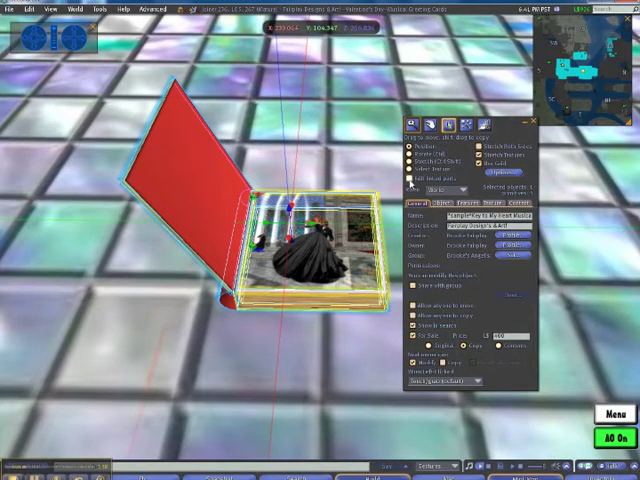
click(409, 178)
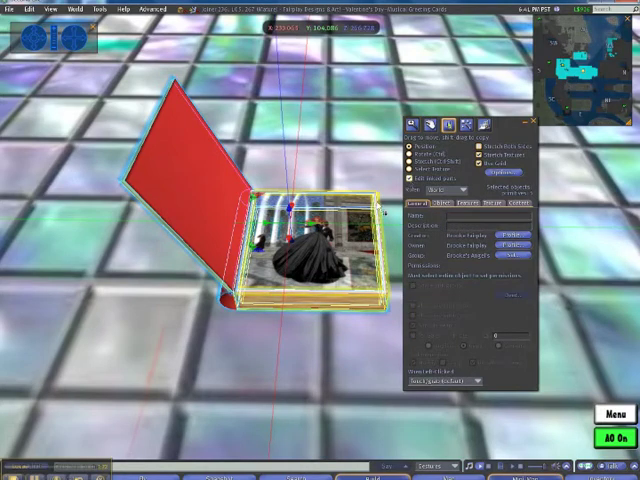
click(325, 245)
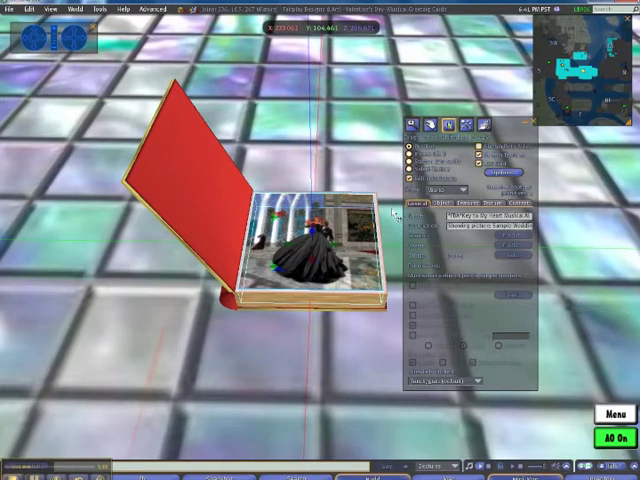
- Show the page's Content list and delete the first sample photo
click(521, 202)
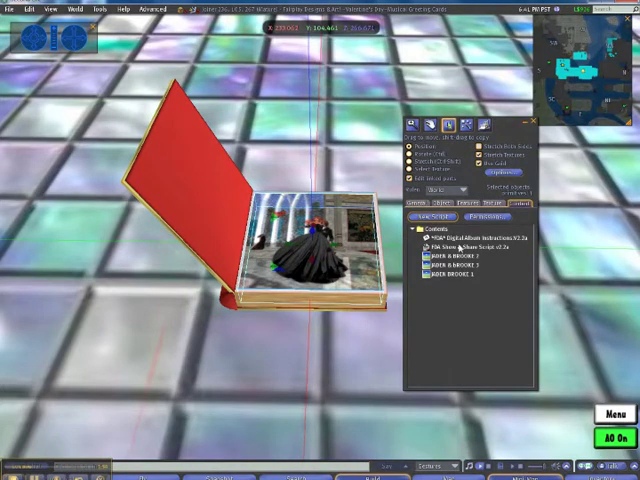
drag(500, 123, 395, 113)
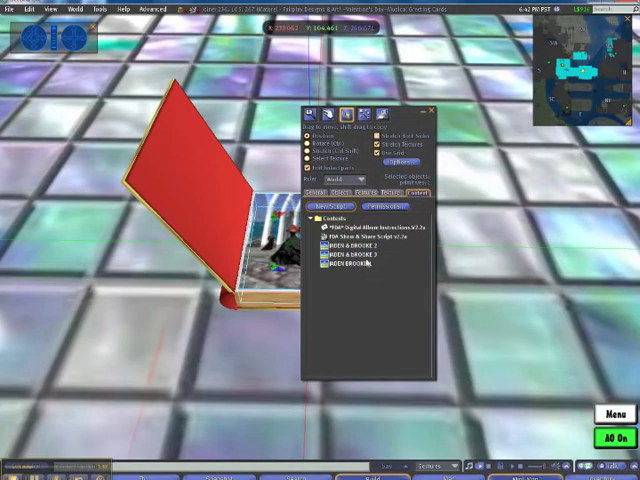
click(354, 246)
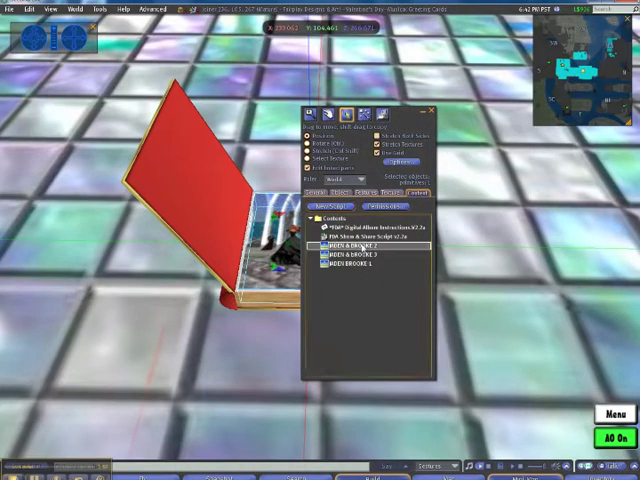
right_click(354, 246)
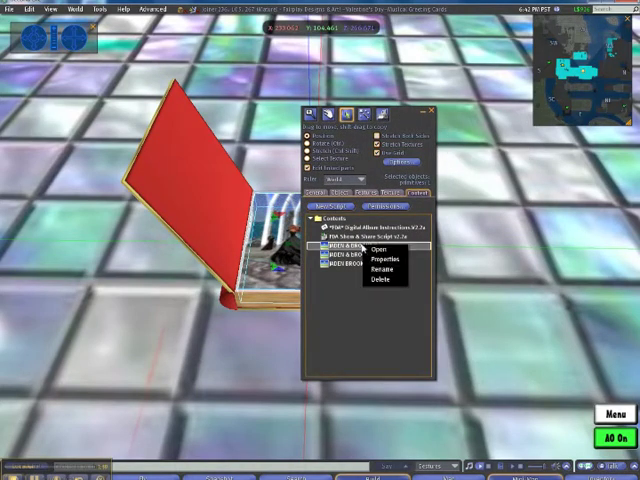
click(379, 279)
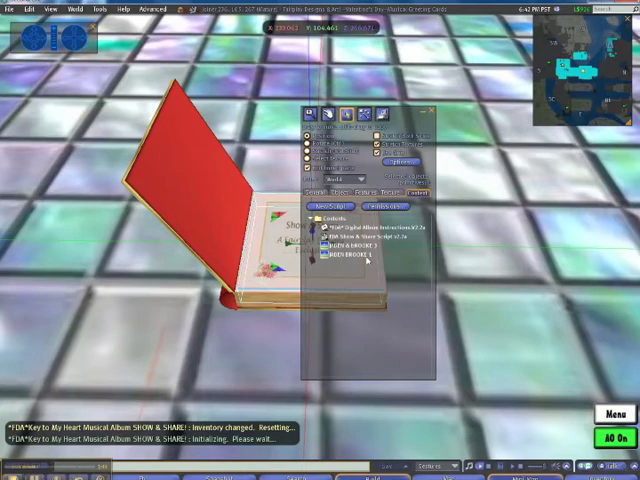
- Delete the remaining two sample photos, leaving only the notecard and script
click(355, 246)
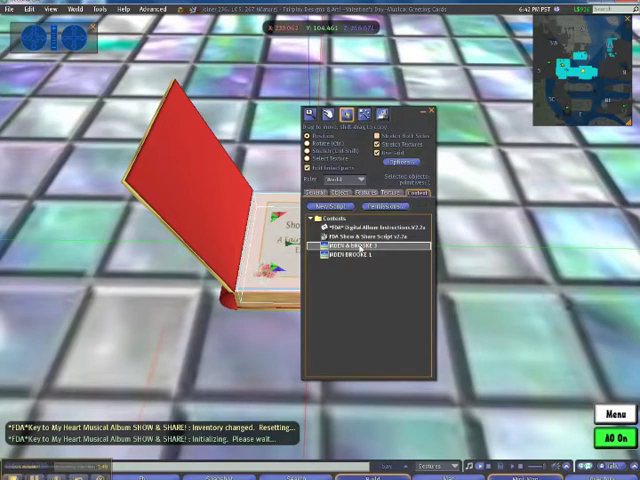
right_click(360, 247)
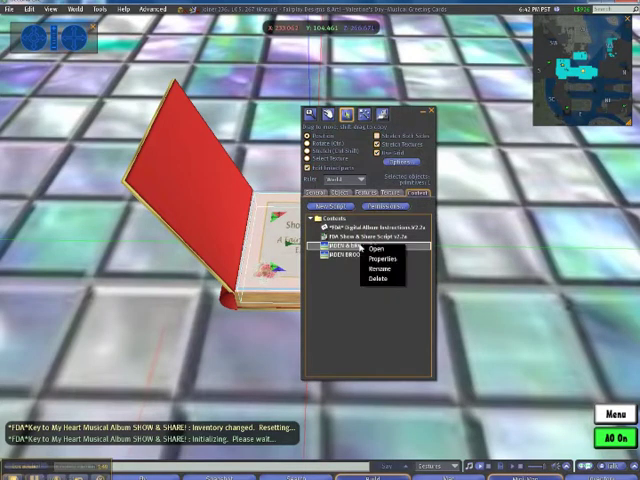
click(378, 278)
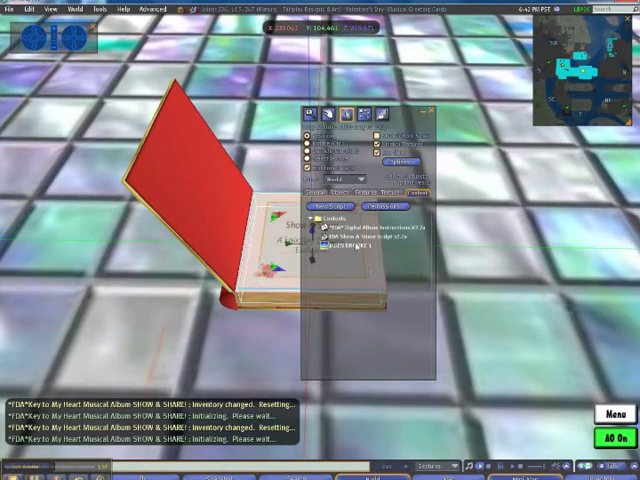
click(357, 246)
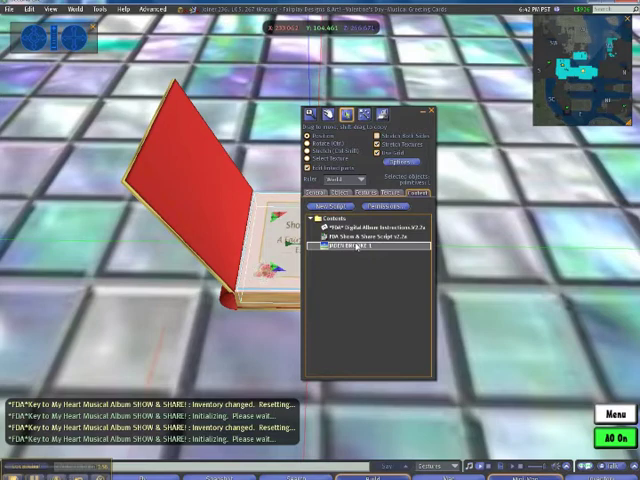
right_click(357, 246)
click(372, 278)
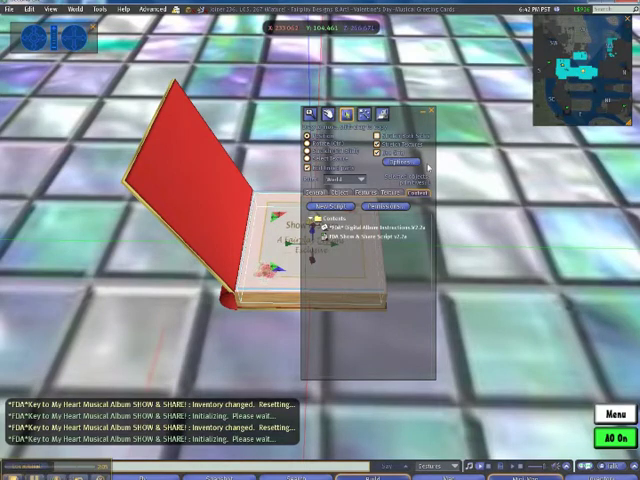
drag(313, 255, 283, 253)
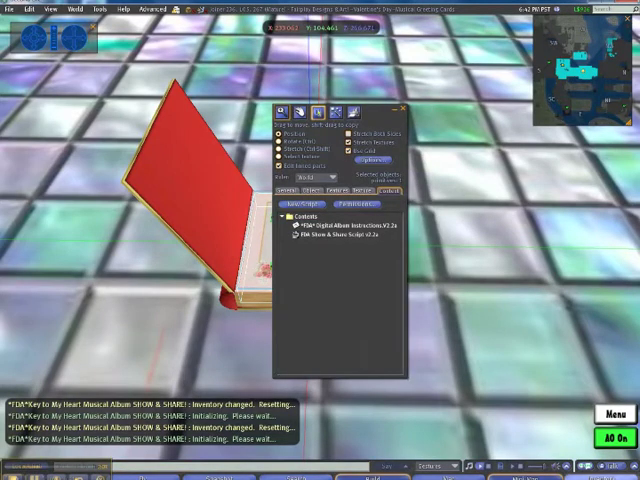
- Drag the Avilion Grove dance photos from inventory into the picture page's contents
key(ctrl+i)
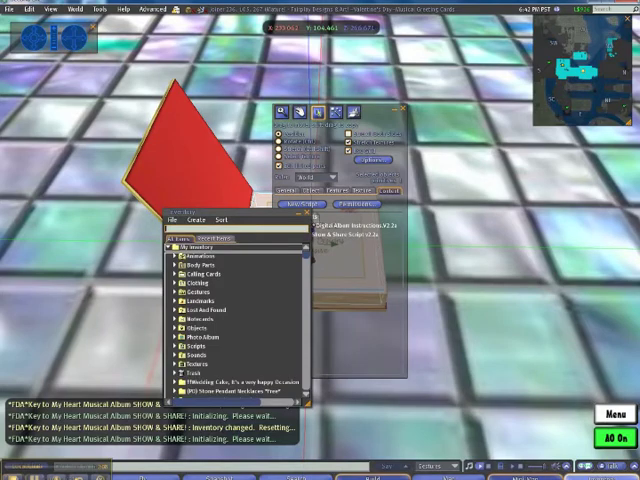
drag(232, 218, 583, 223)
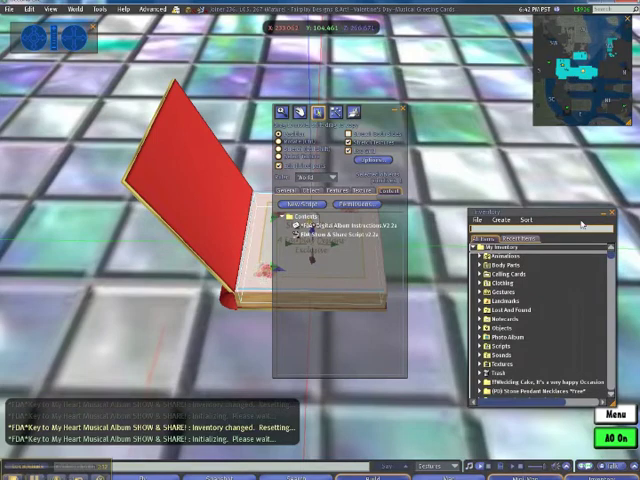
click(540, 229)
text(fda)
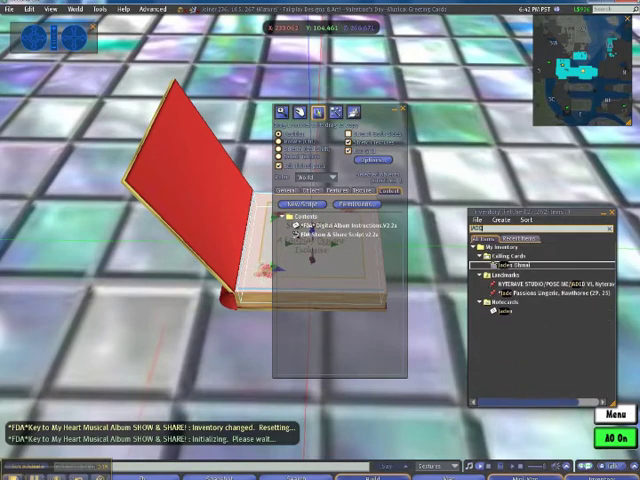
text(n)
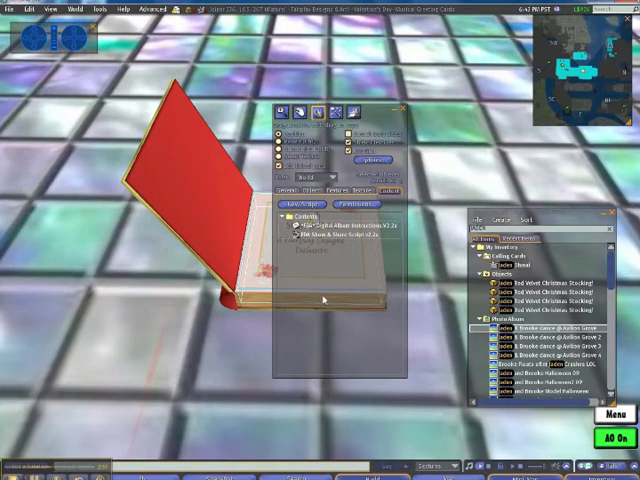
drag(536, 328, 371, 308)
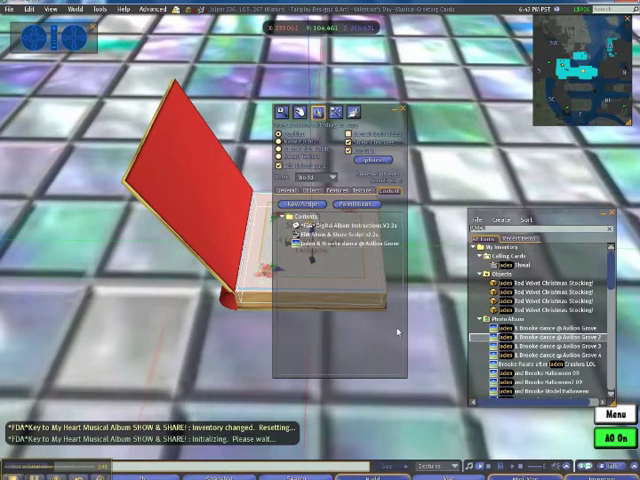
drag(533, 346, 312, 260)
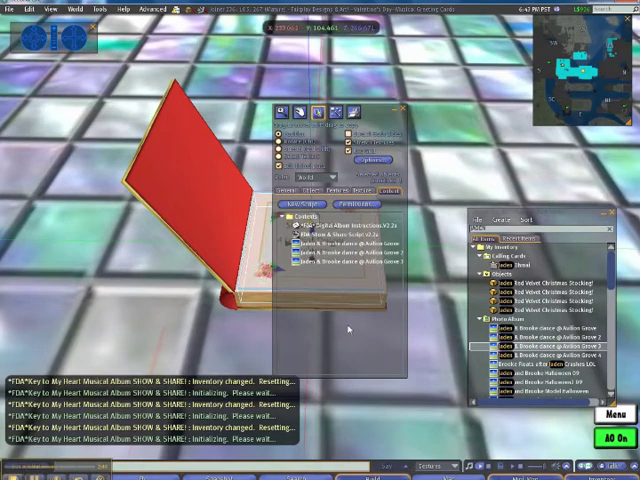
- Rename the first dance photo to a short, numbered all-caps name
click(340, 244)
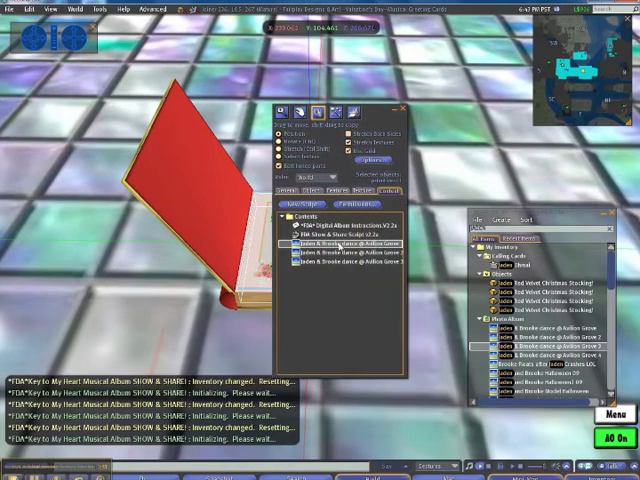
right_click(340, 244)
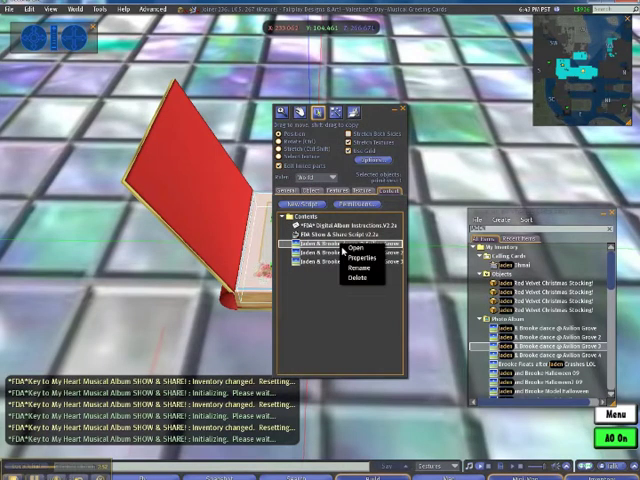
click(356, 267)
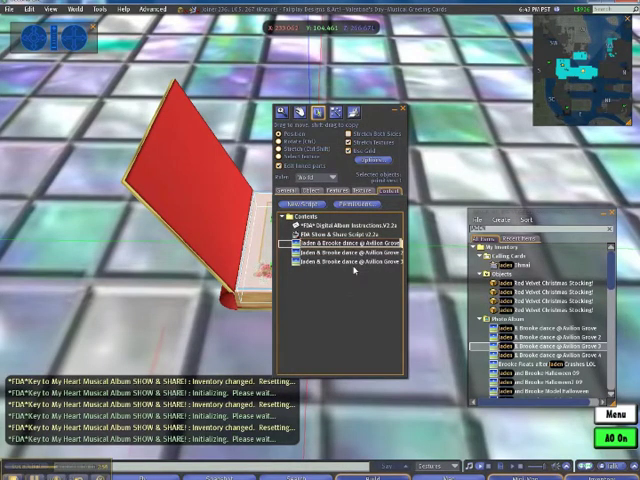
key(Delete)
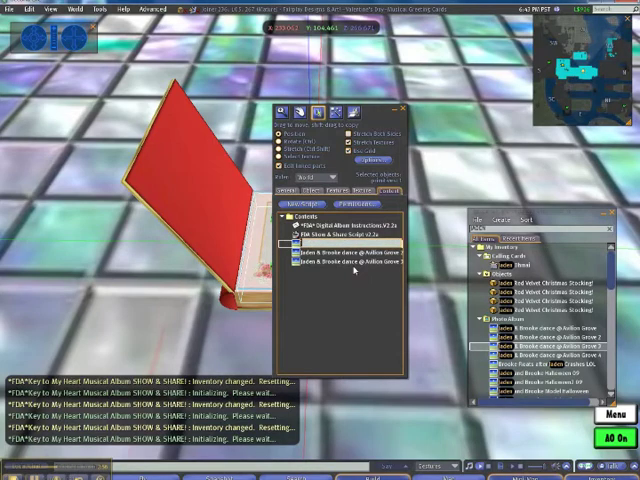
text(0930)
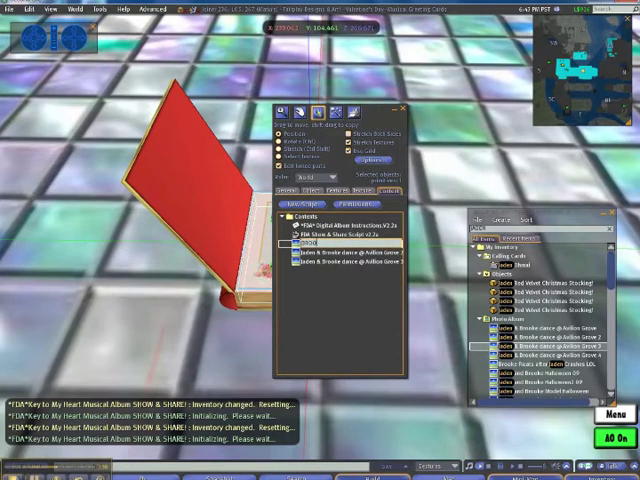
text(OKE & JADEN)
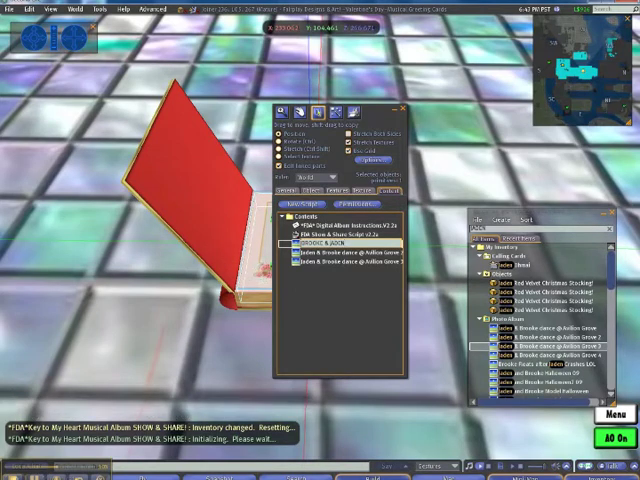
key(Return)
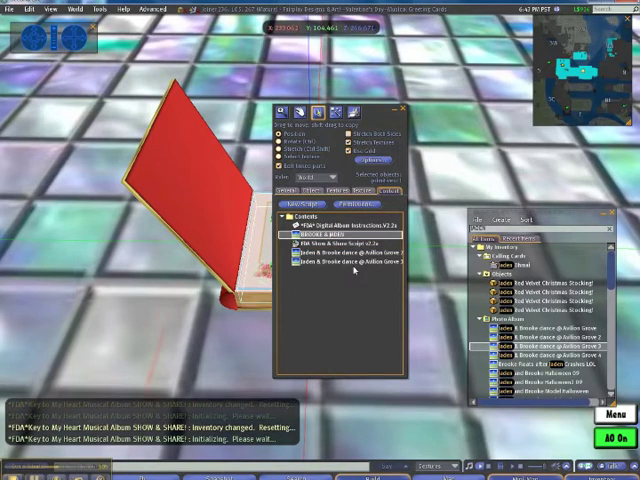
- Rename the second and third dance photos with numbered names, then finish editing
right_click(352, 252)
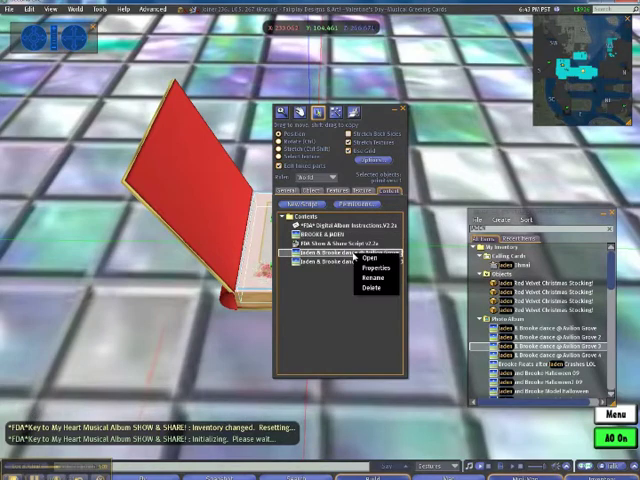
click(365, 280)
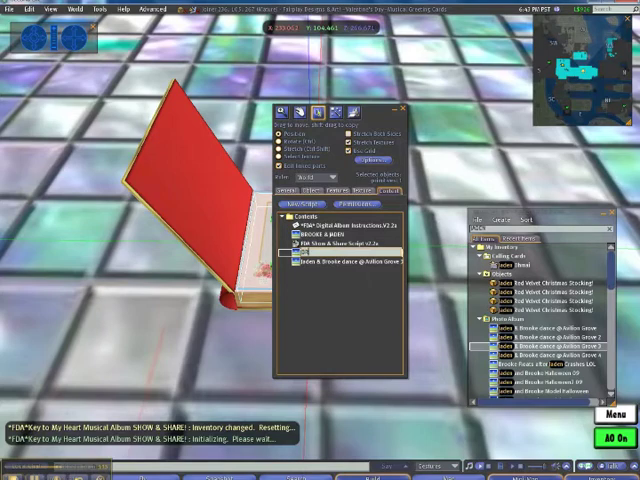
text(ADEN 3)
key(Return)
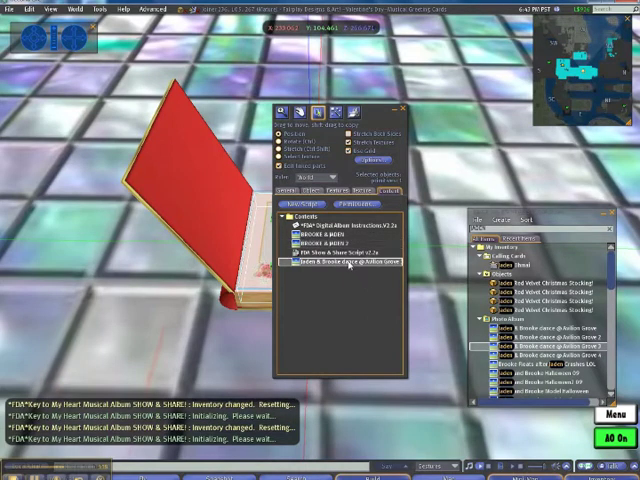
right_click(350, 263)
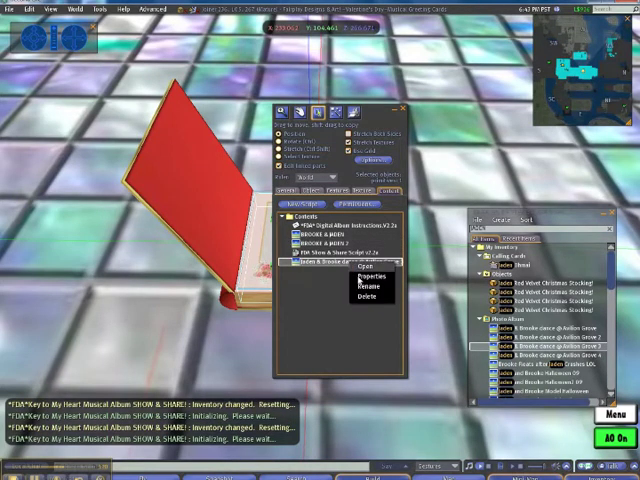
click(366, 296)
text(BROOKE)
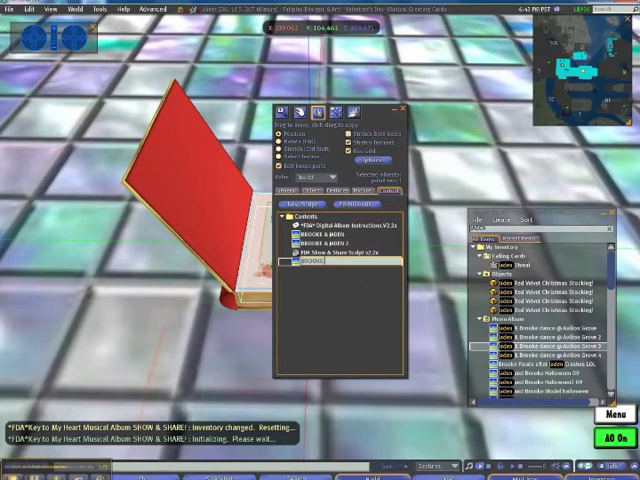
text(&)
text( JADEN 3)
key(Return)
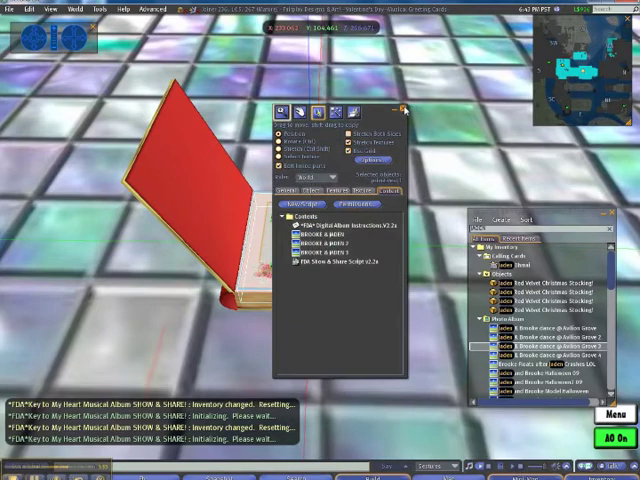
click(403, 109)
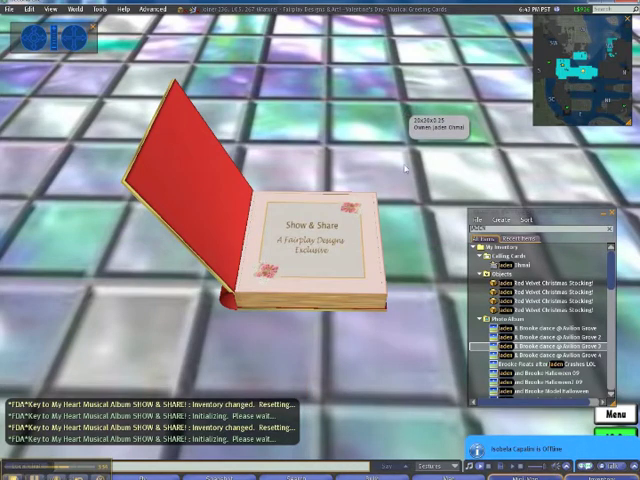
- Bring up the album's menu, then keep, read and close its Help notecard
click(305, 240)
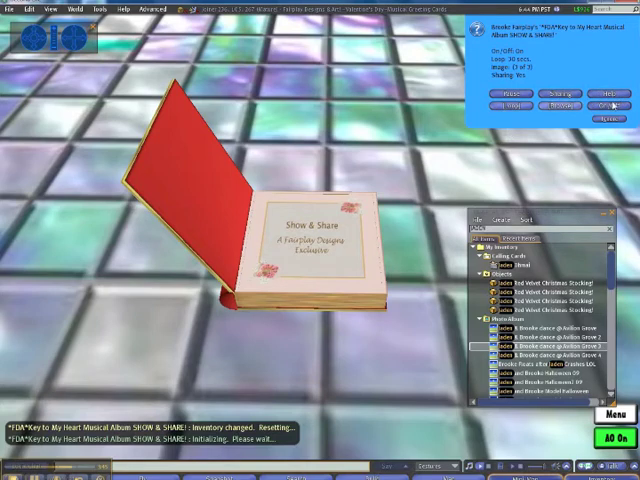
click(612, 105)
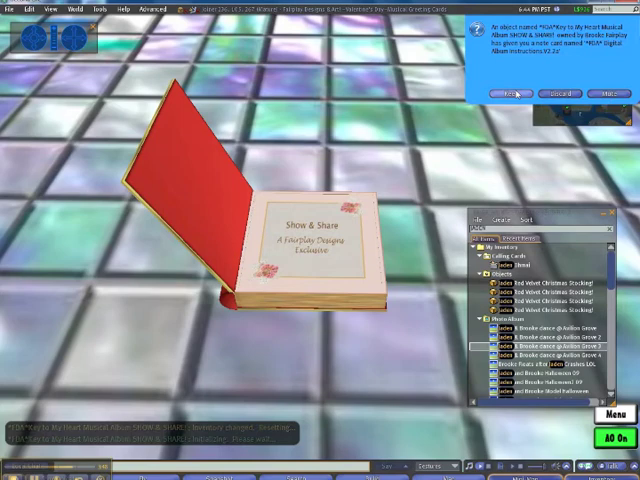
click(513, 94)
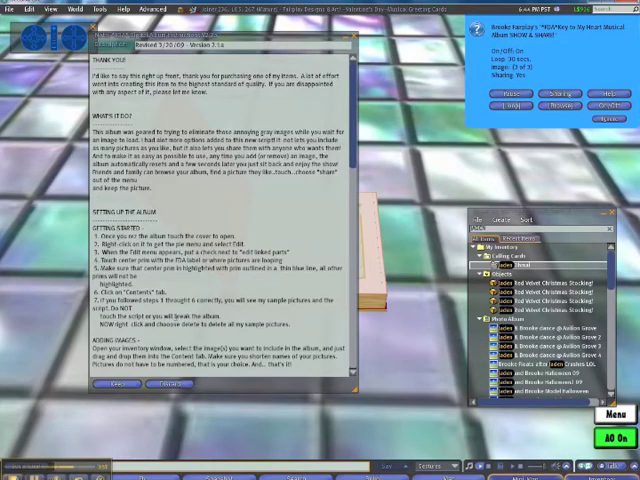
key(ctrl+w)
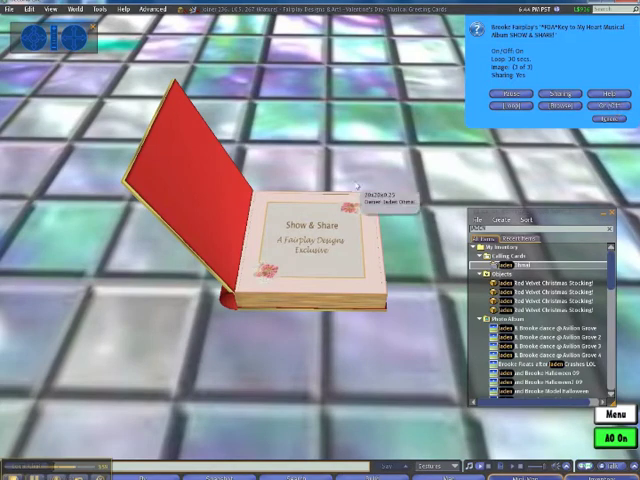
click(612, 108)
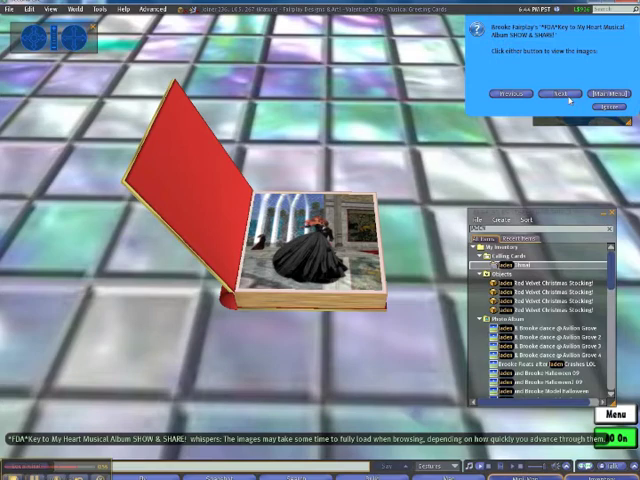
click(596, 94)
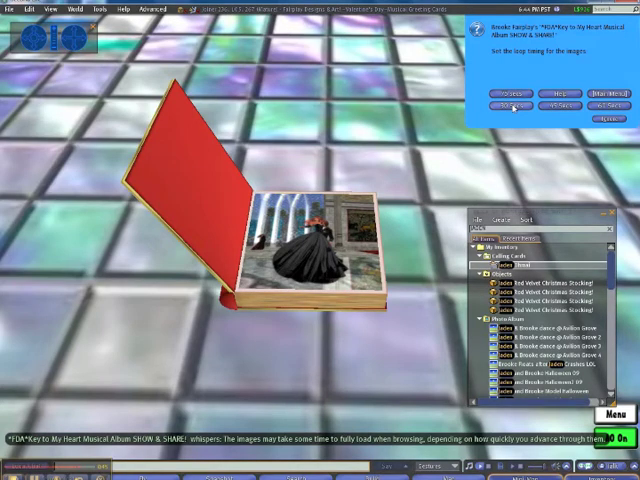
click(600, 93)
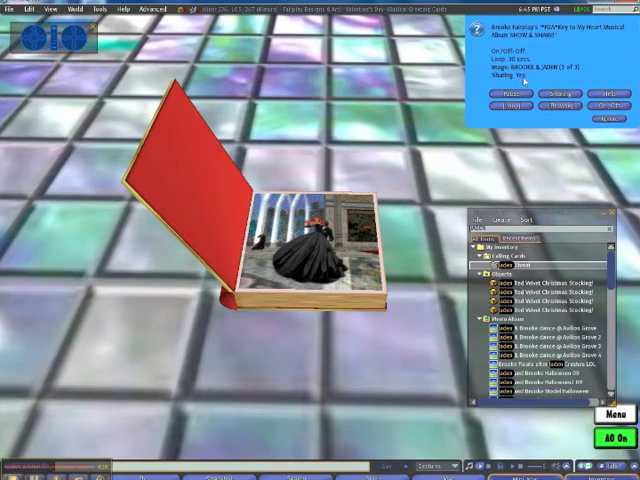
- Set the album's Sharing to No and its Loop to 45 Secs
click(562, 94)
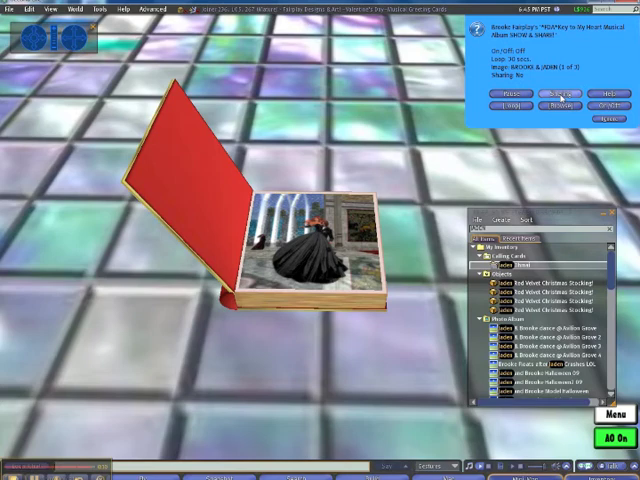
click(512, 106)
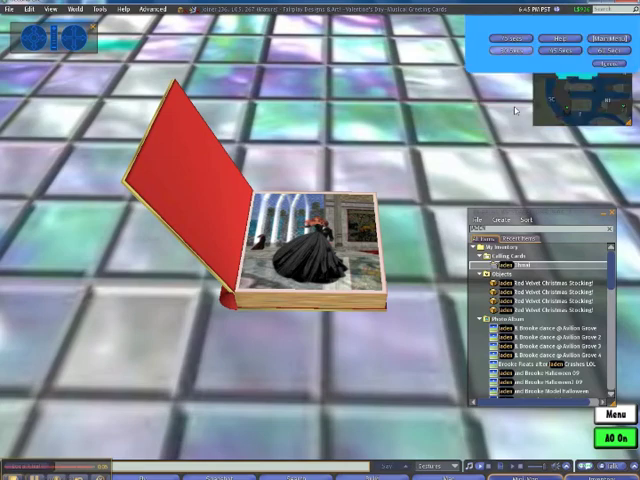
click(572, 108)
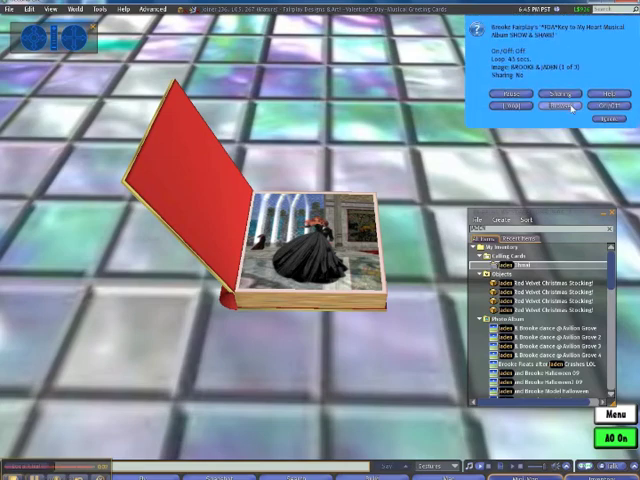